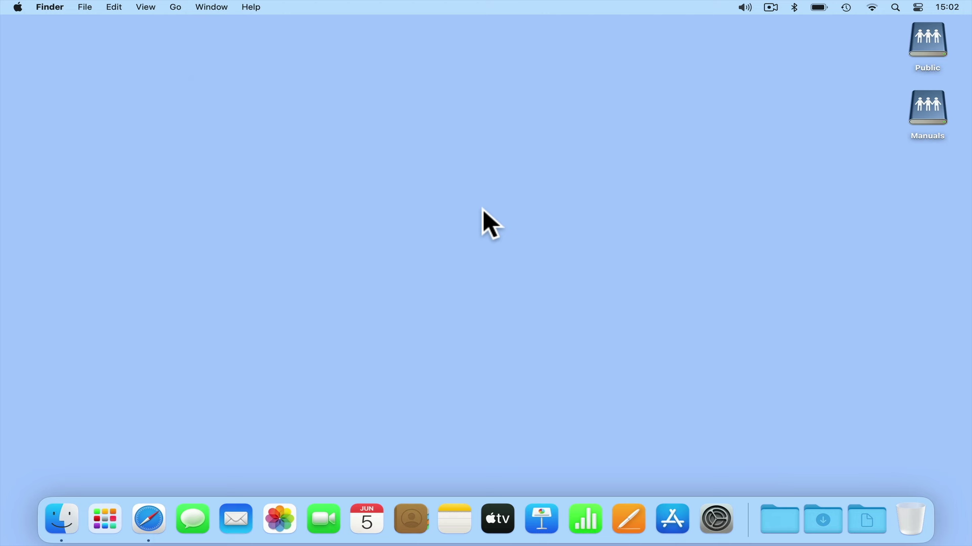
- Add the Public desktop volume to General > Login Items' Open at Login list, then close System Settings
left_click(719, 515)
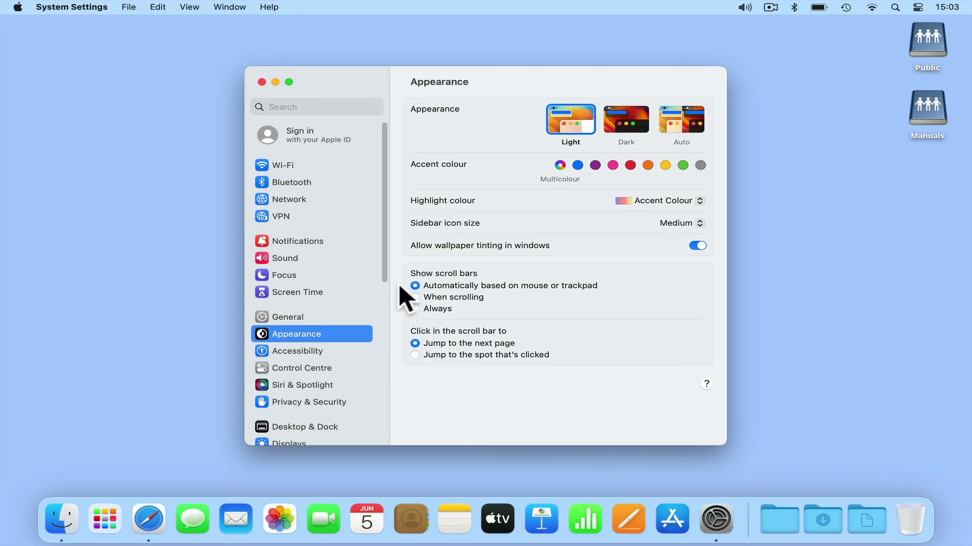
scroll(387, 267, "down", 1)
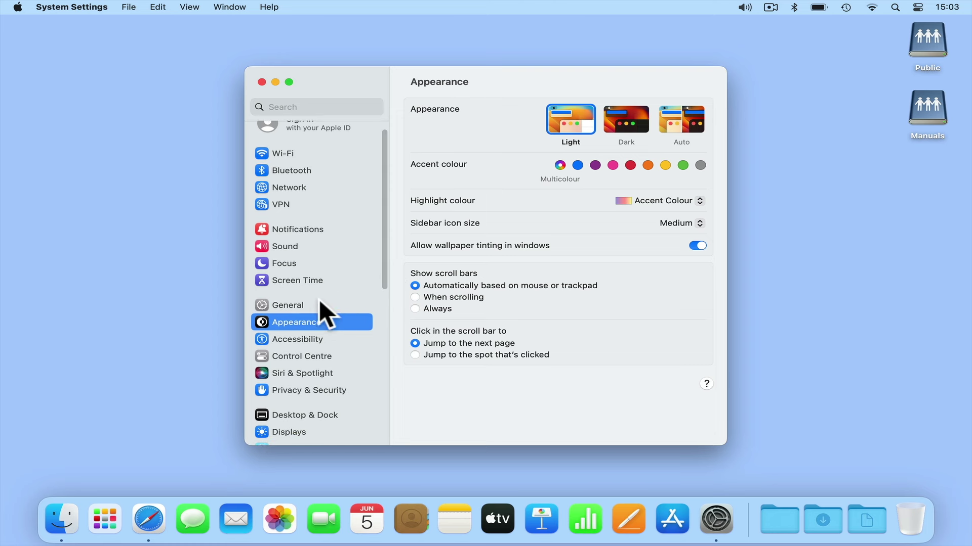
left_click(306, 305)
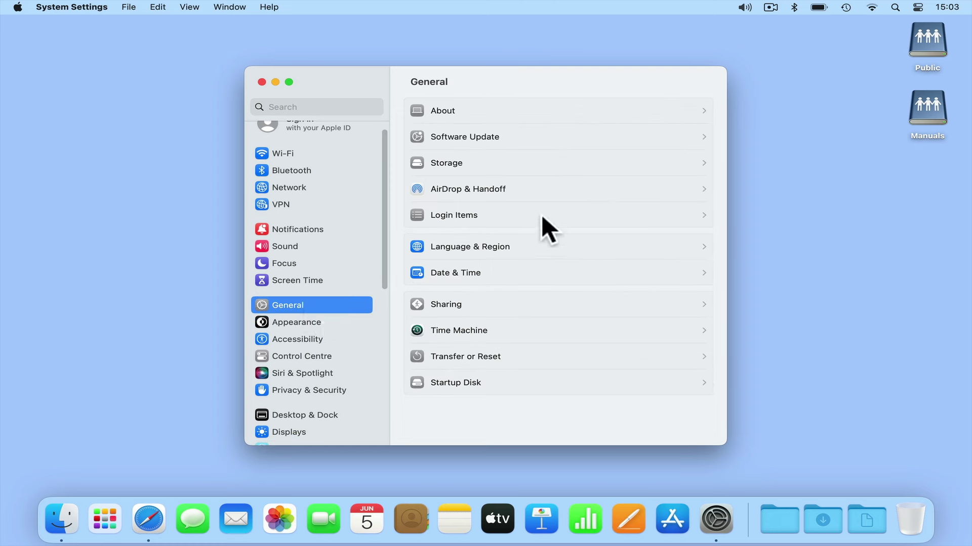
left_click(546, 230)
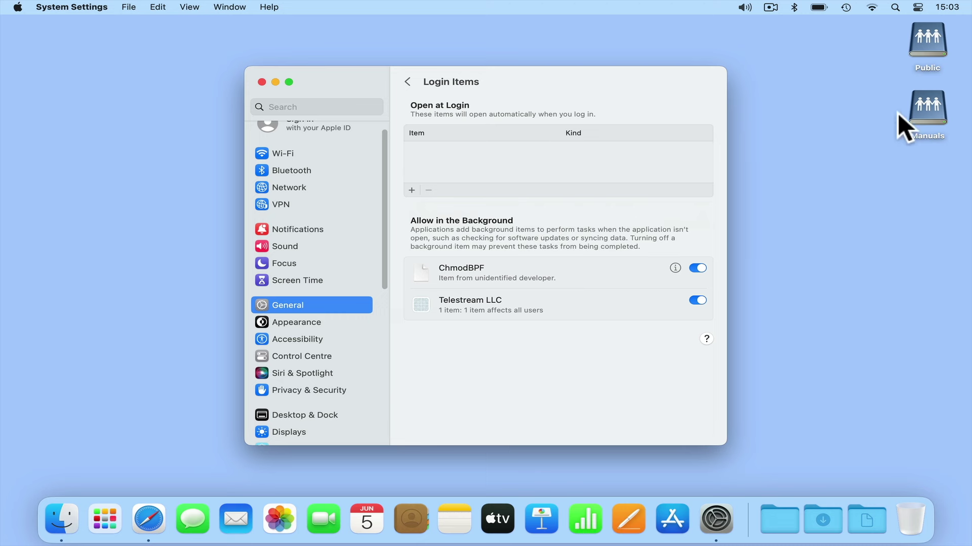
left_click_drag(939, 40, 448, 154)
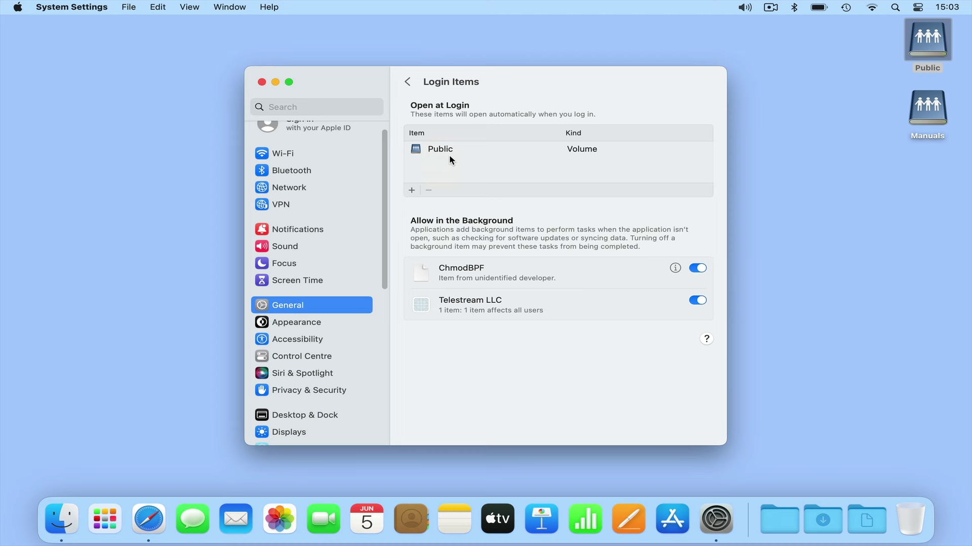
left_click(261, 82)
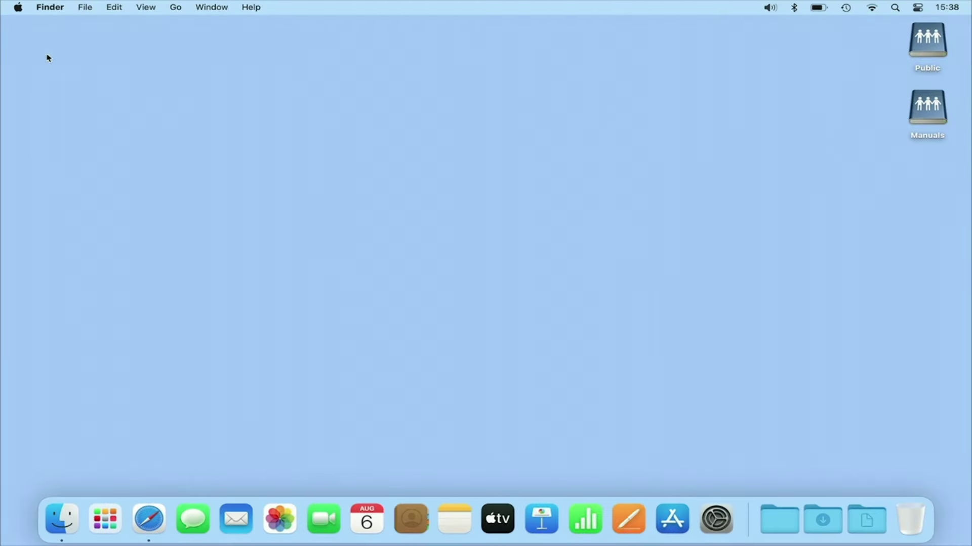
- Log out from the Apple menu, log back in, and close the Public window that opened automatically
left_click(20, 7)
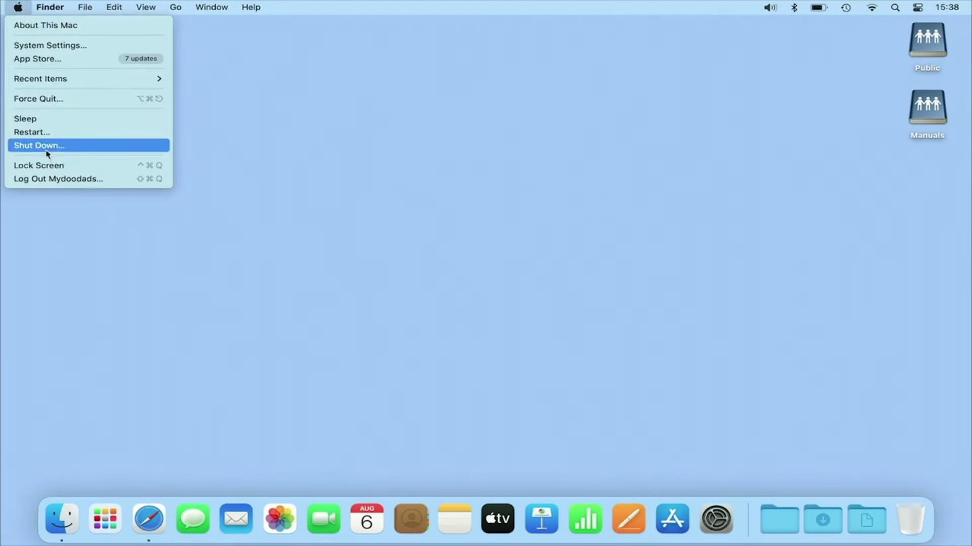
left_click(45, 180)
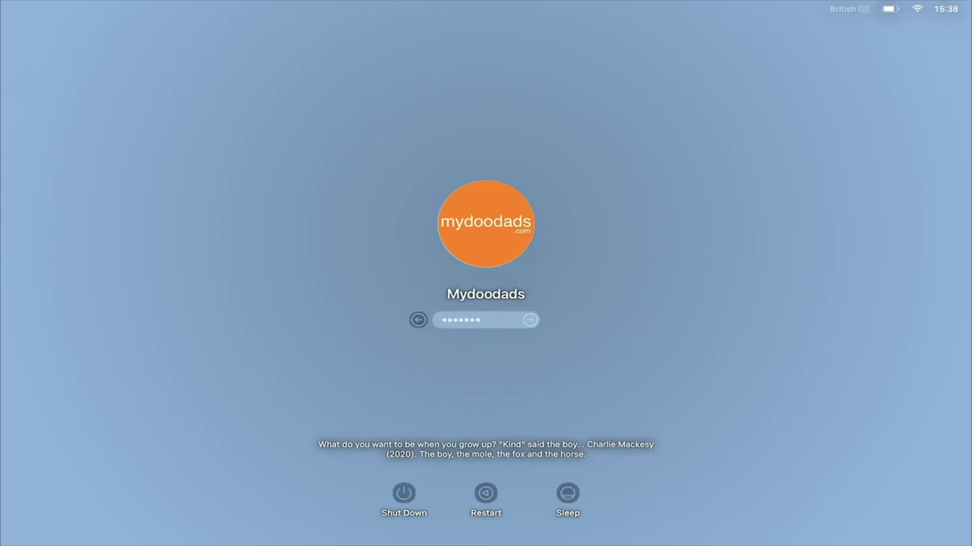
key("Return")
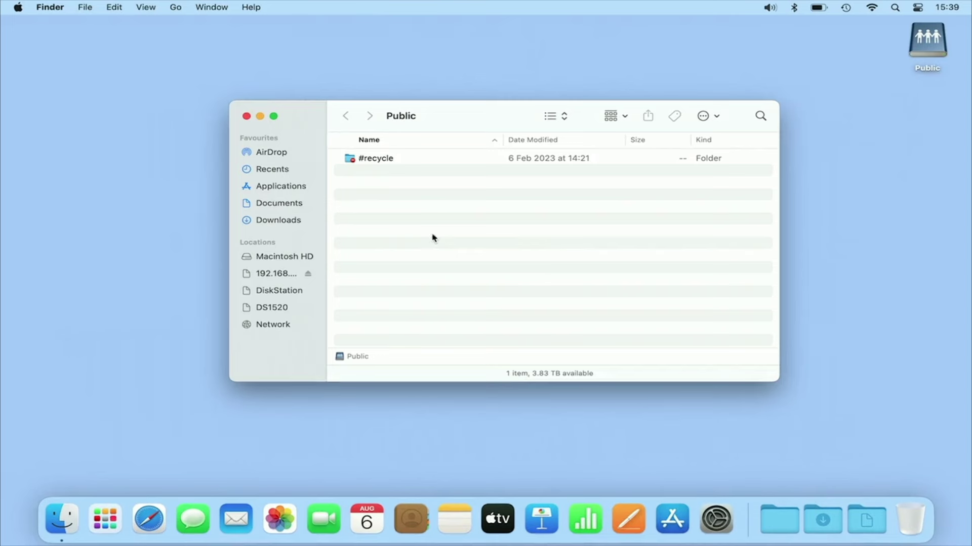
left_click(247, 117)
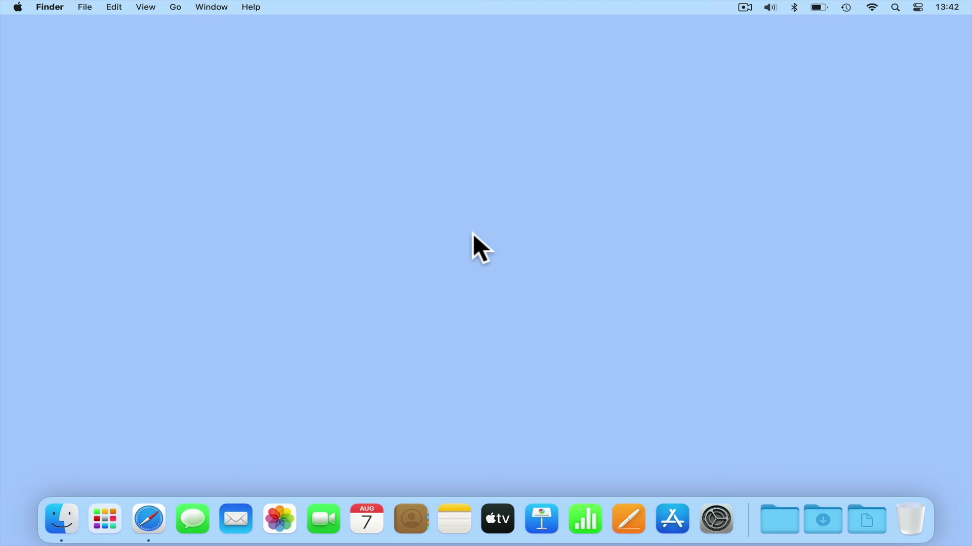
- Launch Script Editor from Launchpad's Other folder
left_click(107, 521)
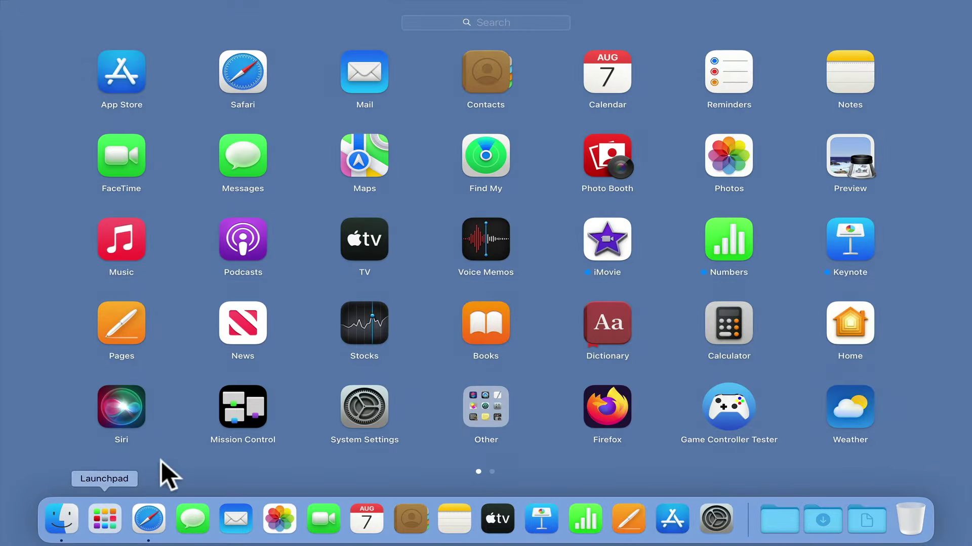
left_click(497, 414)
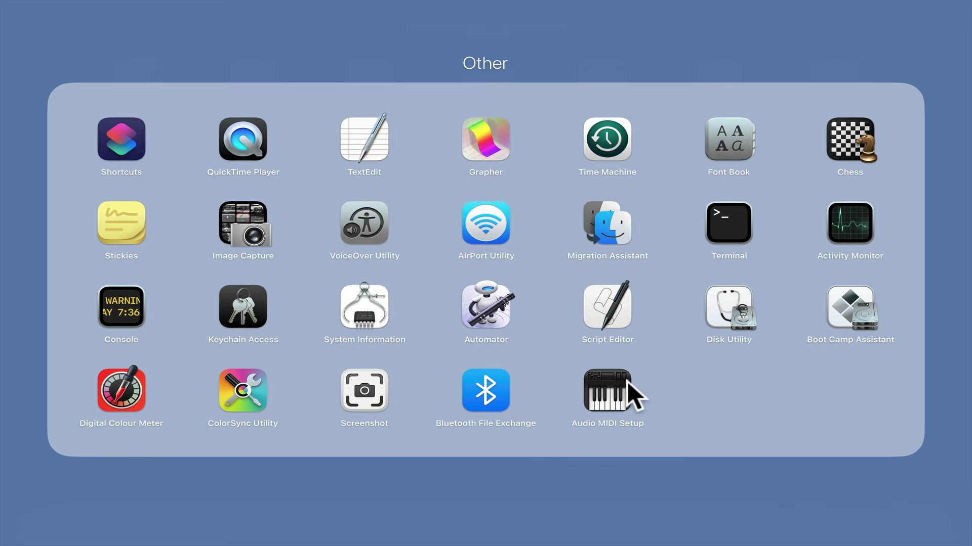
left_click(619, 322)
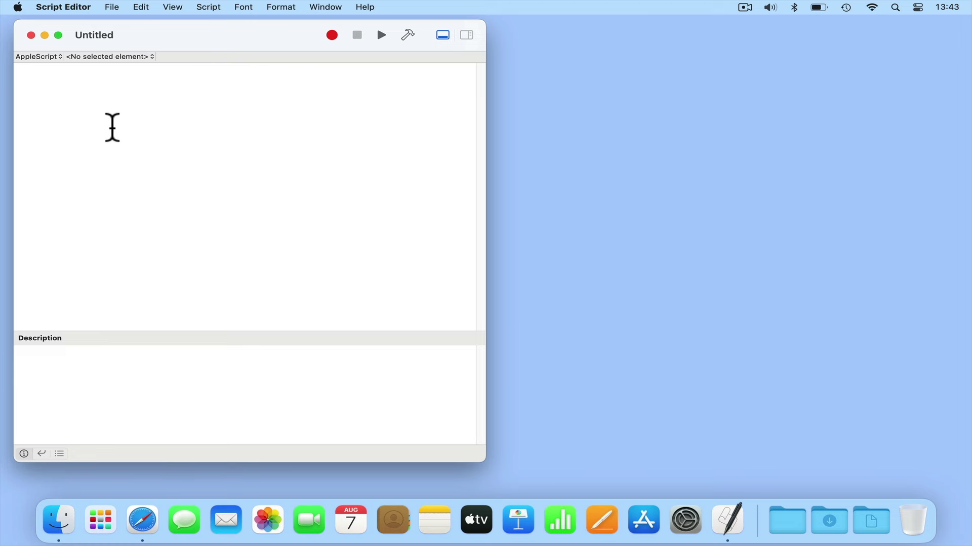
- Paste the prepared try/tell SMB mounting and notification AppleScript into the empty Untitled document
right_click(98, 92)
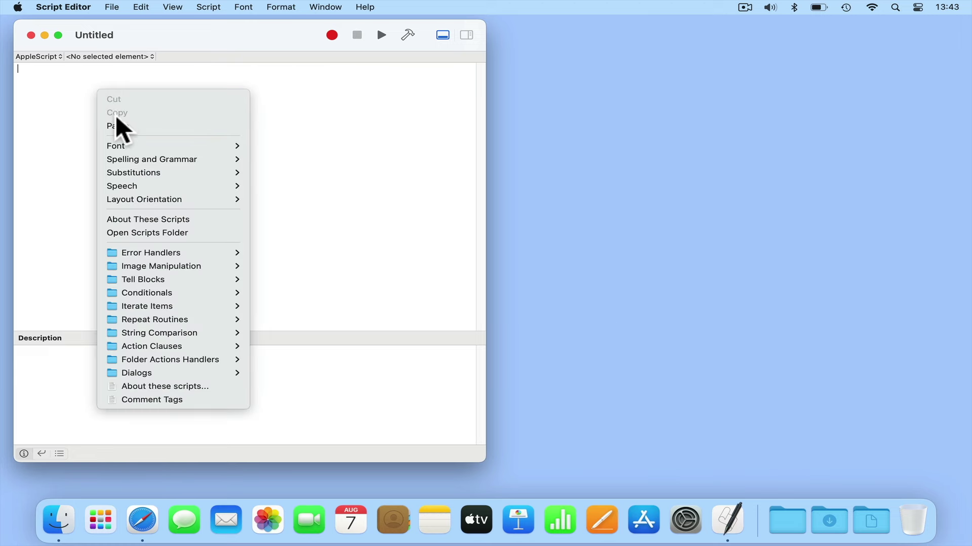
left_click(121, 127)
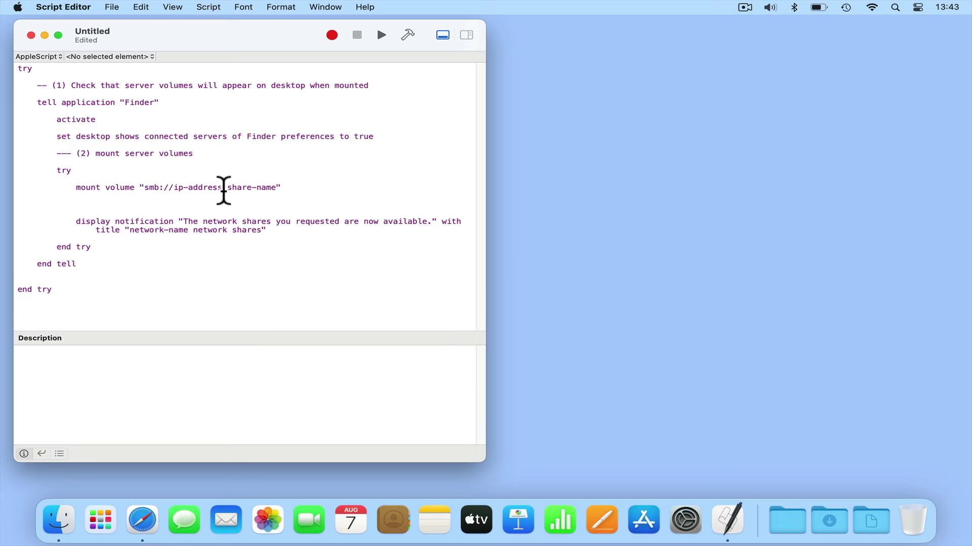
- Replace the ip-address placeholder with 192.168.86.2 and share-name with Public
left_click_drag(223, 190, 174, 189)
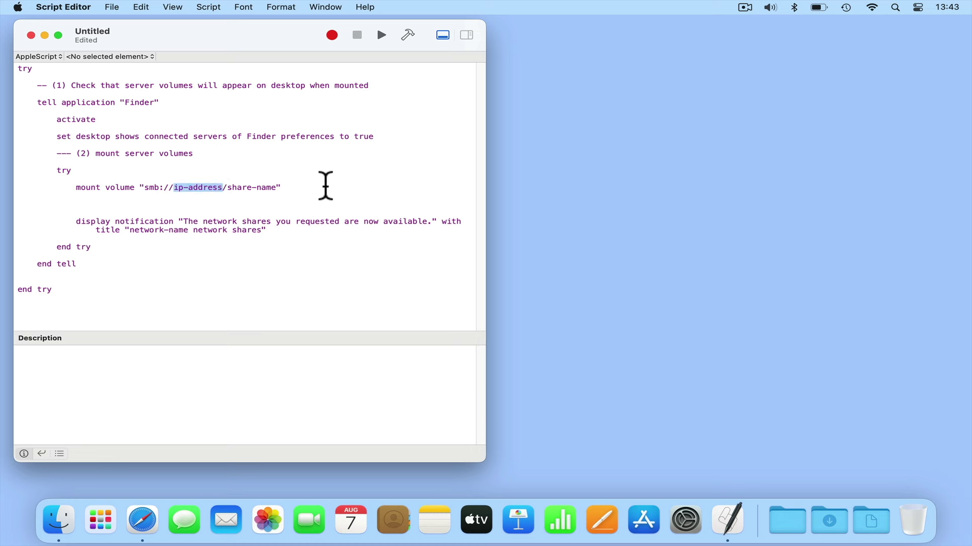
type("192.168.")
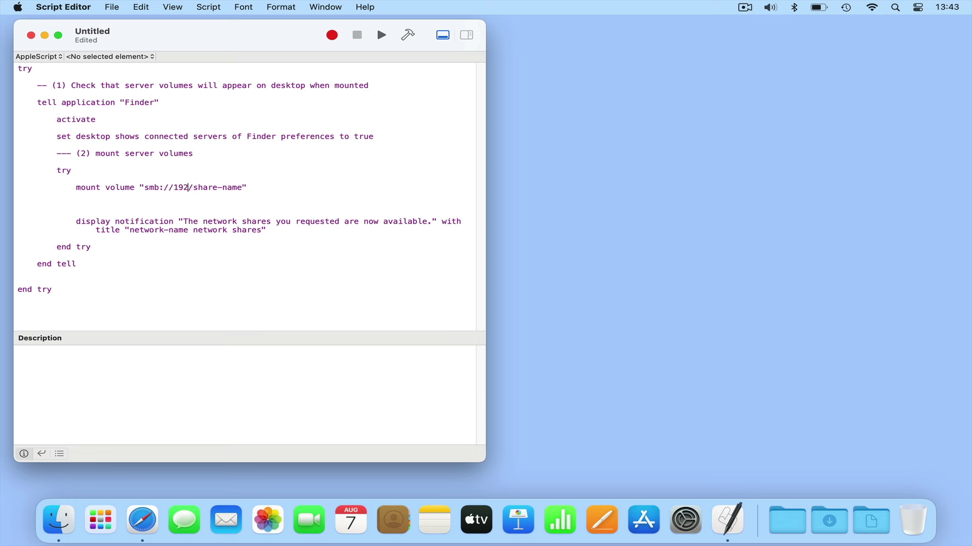
type("86.2")
key("Right")
key("Right")
key("Right")
key("Right")
key("Right")
key("Right")
key("Right")
key("Delete")
key("BackSpace")
key("BackSpace")
key("BackSpace")
key("BackSpace")
key("BackSpace")
key("BackSpace")
key("BackSpace")
key("BackSpace")
key("BackSpace")
type("Public")
- Copy the Public mount line onto a new line and change its share to Software
left_click_drag(278, 191, 83, 187)
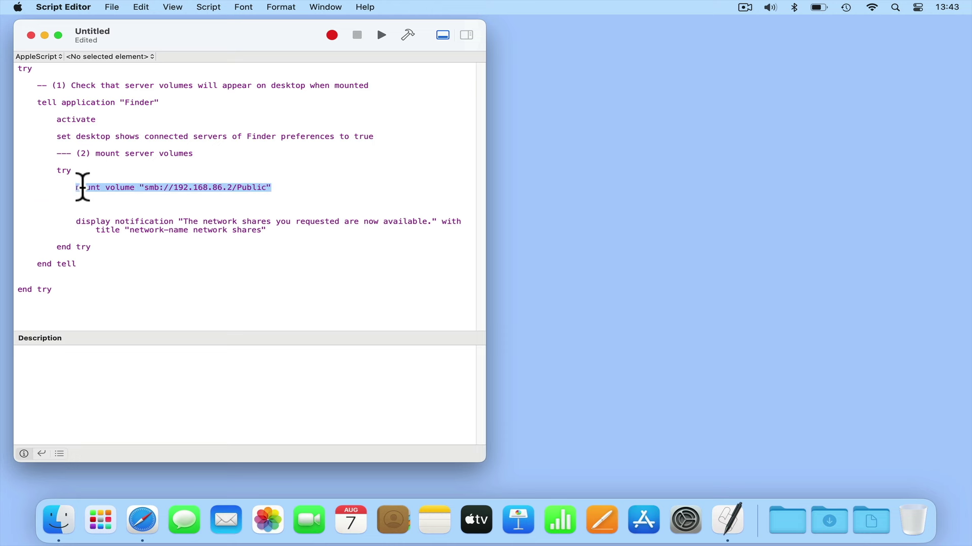
right_click(85, 188)
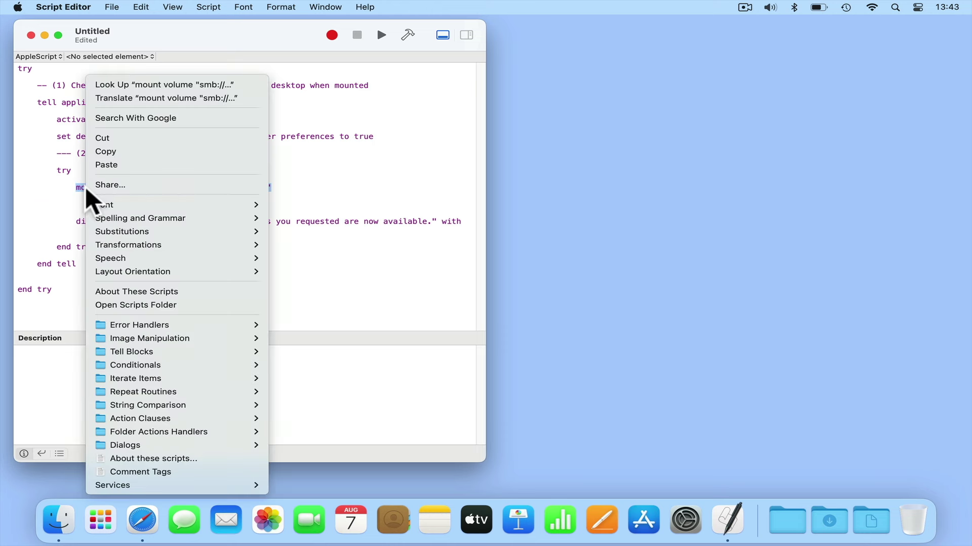
left_click(115, 153)
left_click(278, 188)
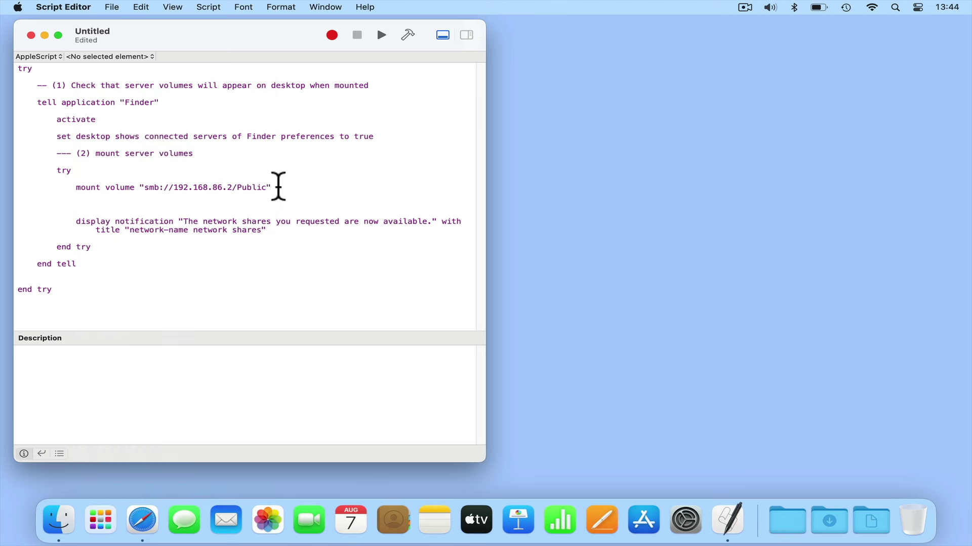
key("Return")
right_click(162, 196)
left_click(163, 211)
key("Left")
key("BackSpace")
key("BackSpace")
key("BackSpace")
key("BackSpace")
key("BackSpace")
key("BackSpace")
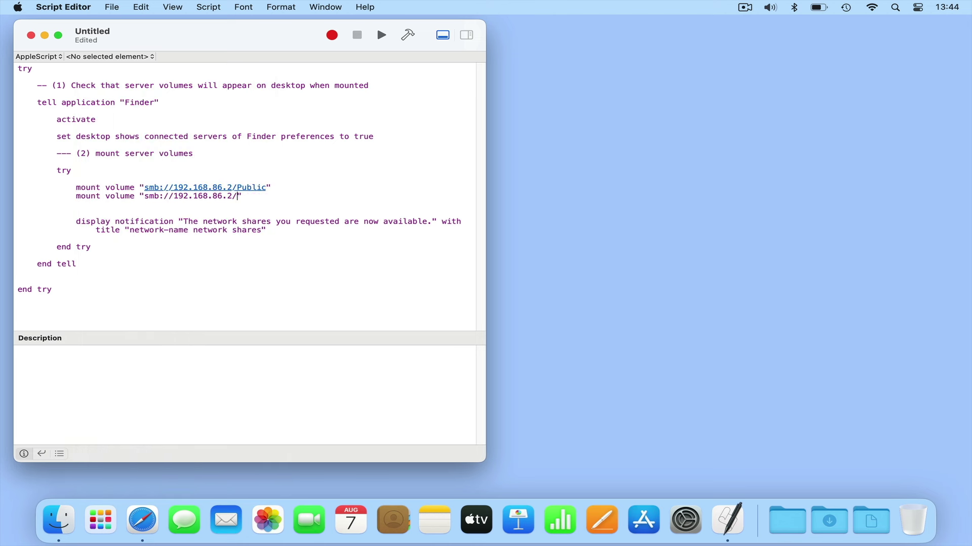
type("SOftware")
- Paste a third mount line below and change its share to Manuals
key("Right")
key("Return")
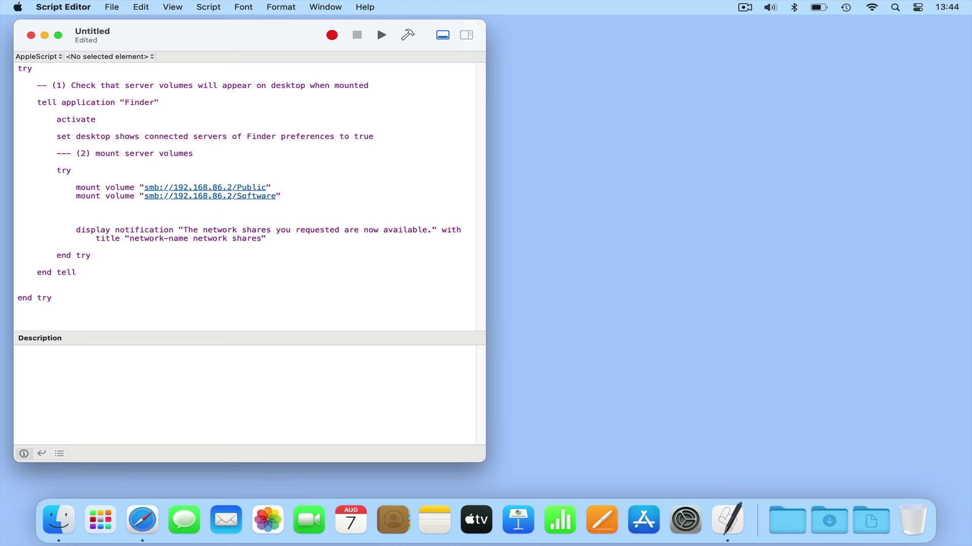
key("super+v")
key("Left")
key("BackSpace")
key("BackSpace")
key("BackSpace")
key("BackSpace")
key("BackSpace")
key("BackSpace")
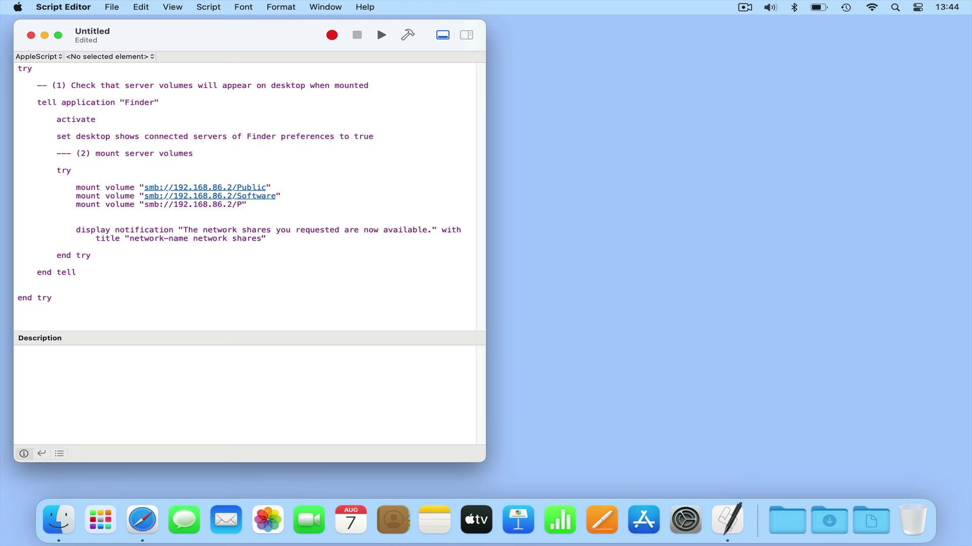
type("Manuals")
- Replace network-name in the notification title with 'Mydoodads'
left_click_drag(183, 240, 130, 238)
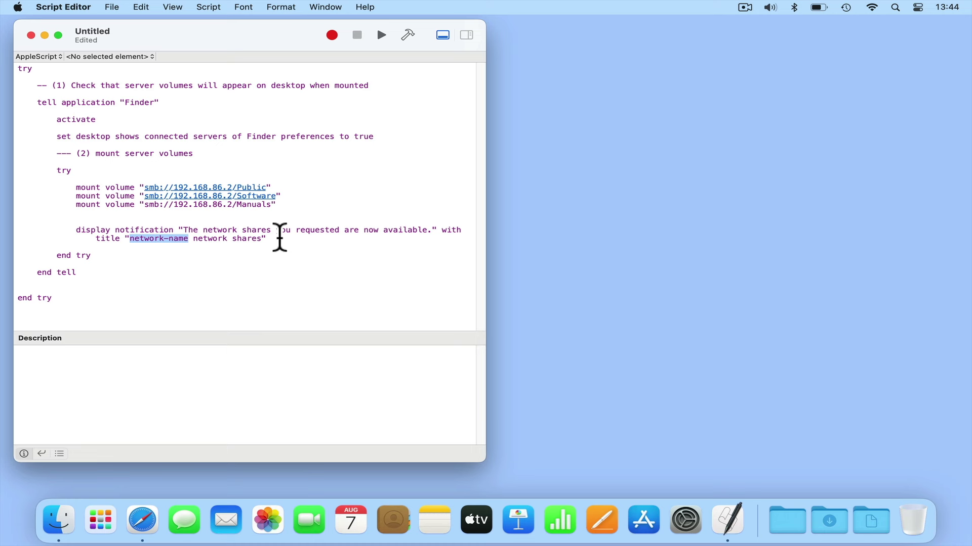
type("Mydooda")
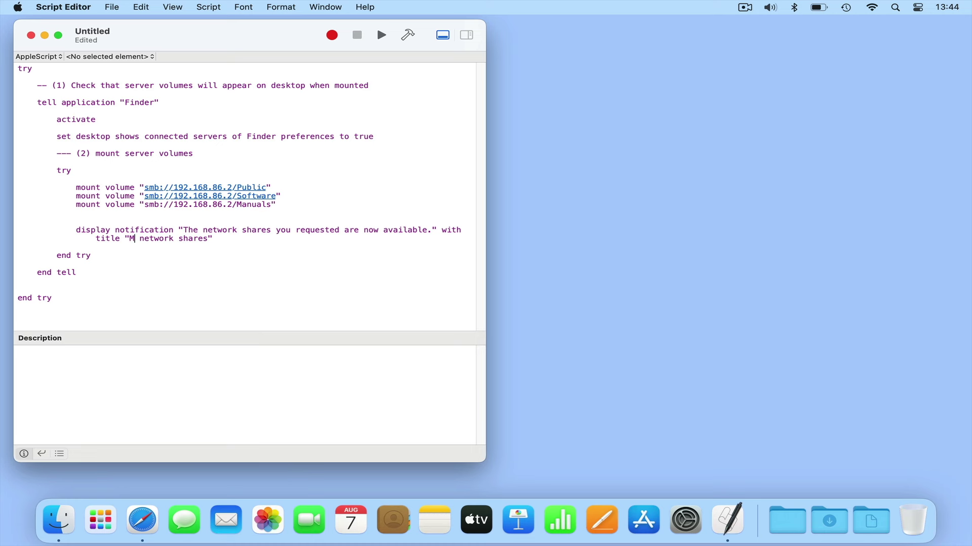
type("ds")
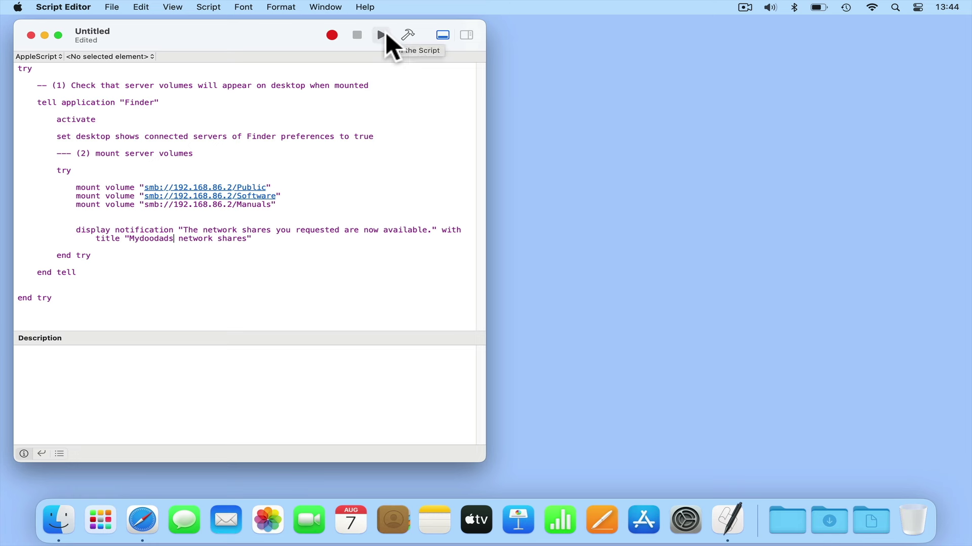
- Run the script to mount Public, Software and Manuals, dismiss the notification, and return to Script Editor
left_click(383, 35)
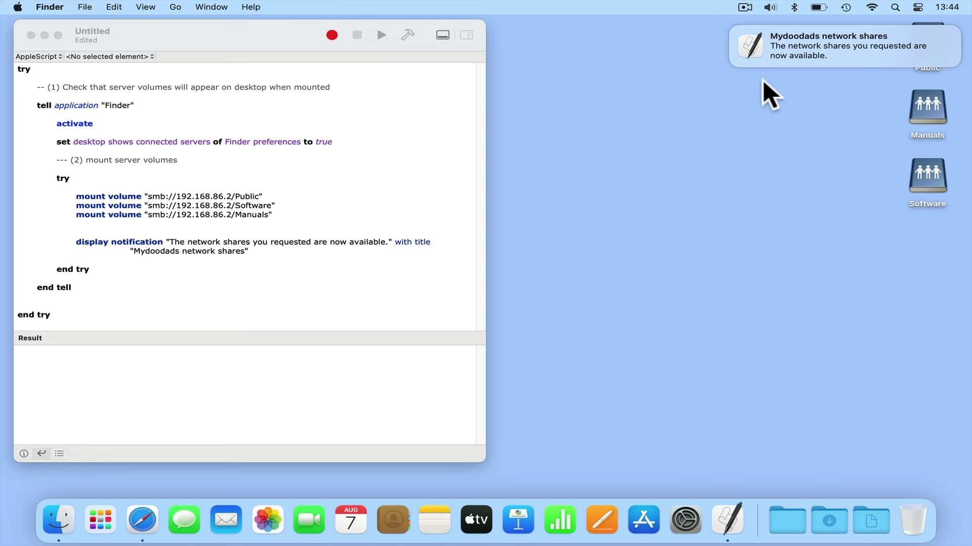
mouse_move(737, 32)
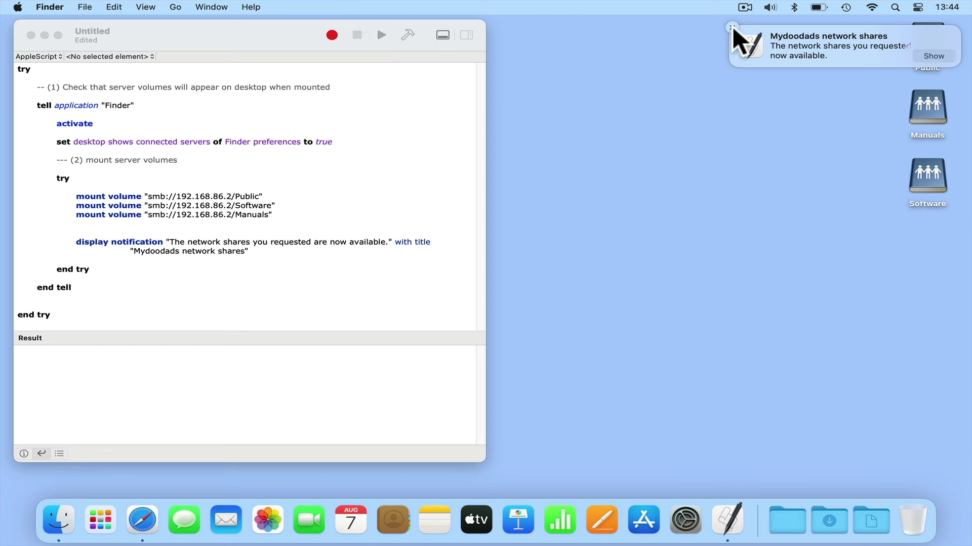
left_click(733, 27)
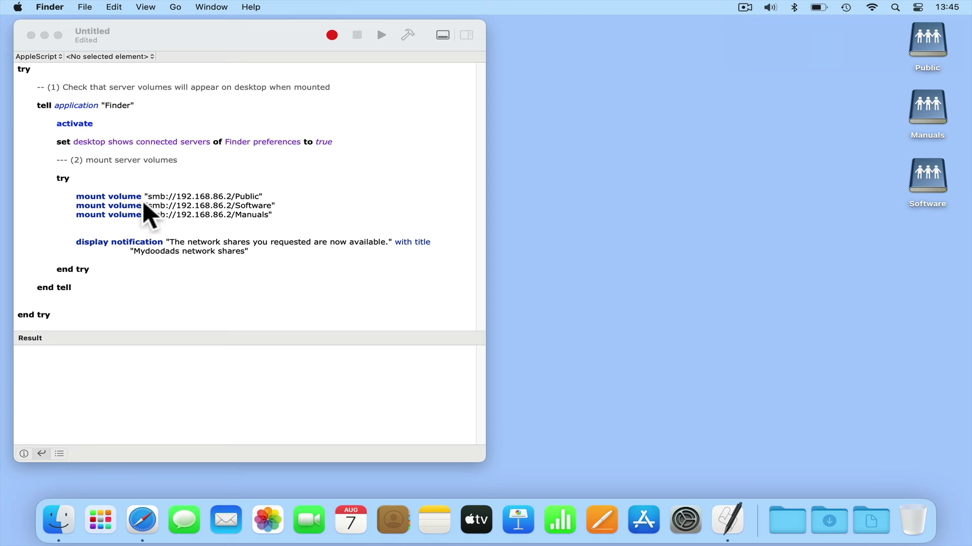
left_click(179, 41)
- Save the script in Script format on the Desktop as 'Auto-mount network shares'
left_click(110, 7)
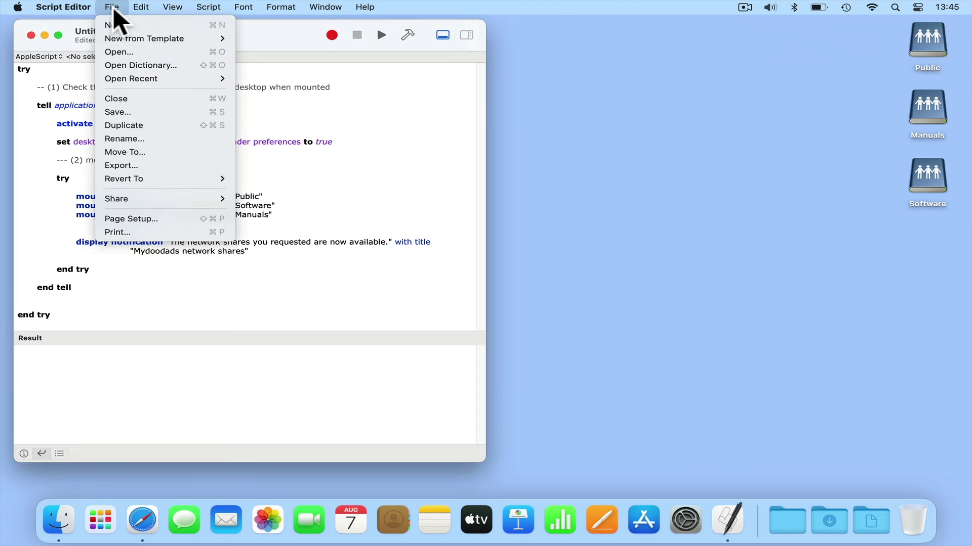
left_click(133, 112)
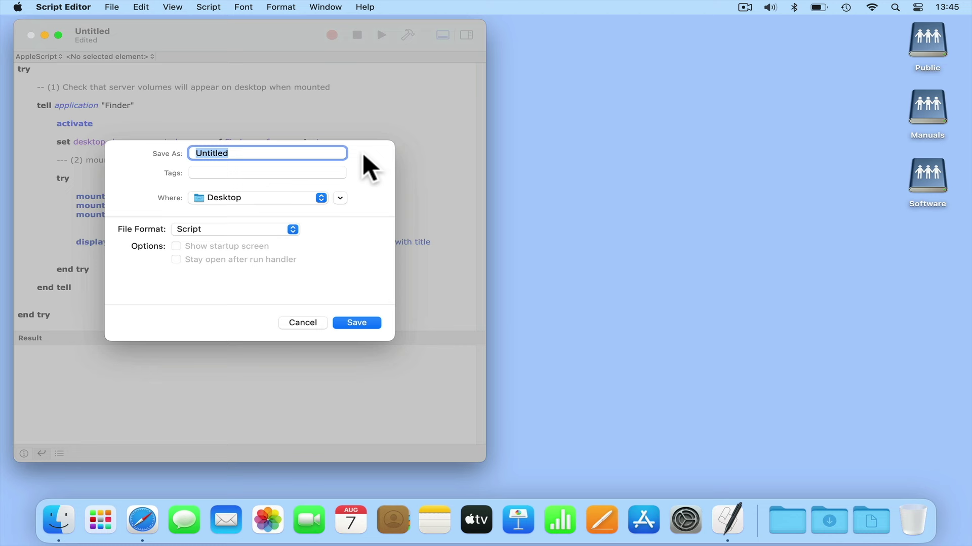
type("Auto mount network ")
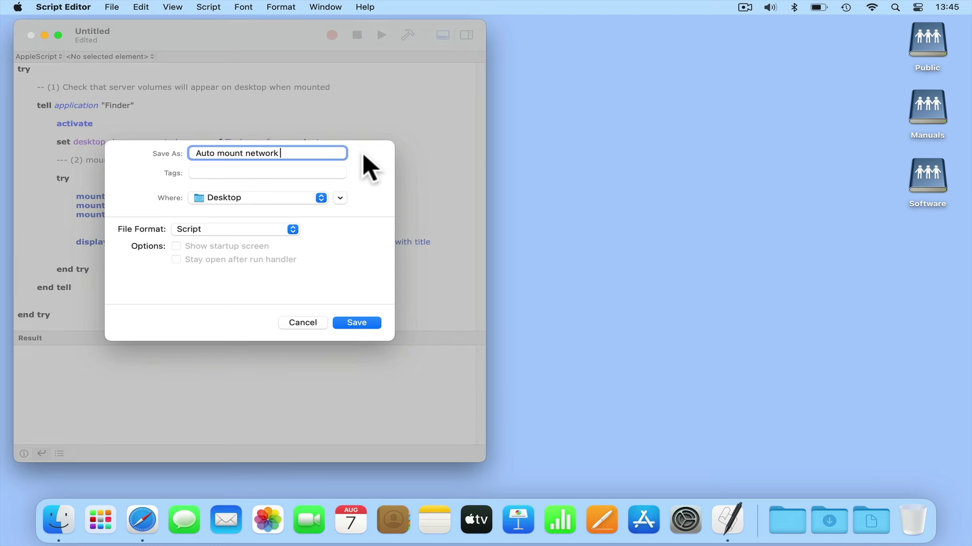
type("shares")
key("alt+Left")
key("alt+Left")
key("alt+Left")
key("BackSpace")
type("-")
left_click(359, 323)
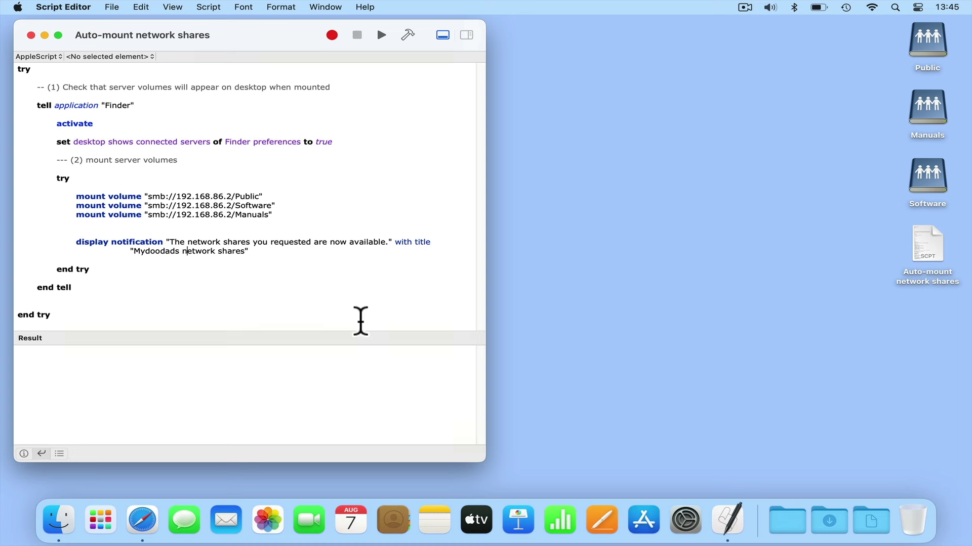
- Export 'Auto-mount network shares' to the Desktop as an Application signed to run locally
left_click(115, 8)
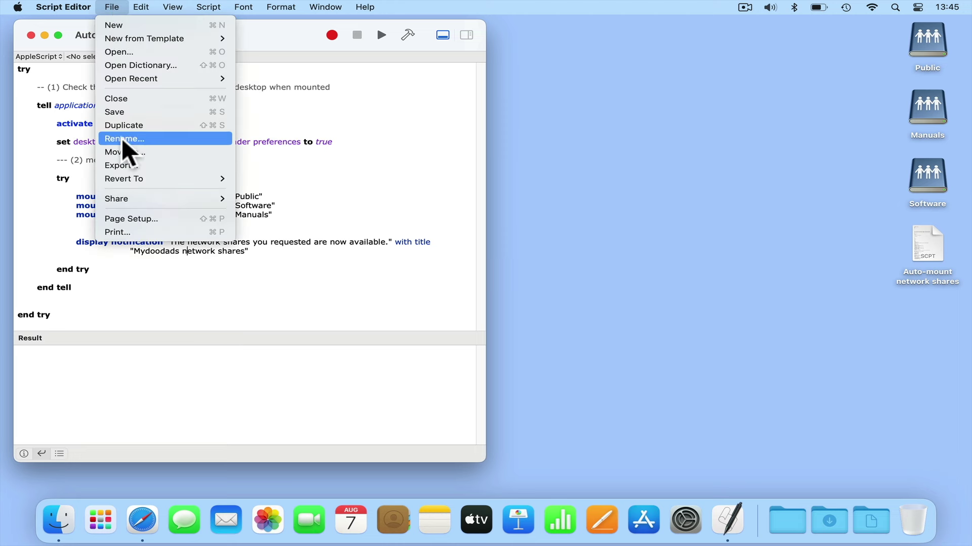
left_click(128, 167)
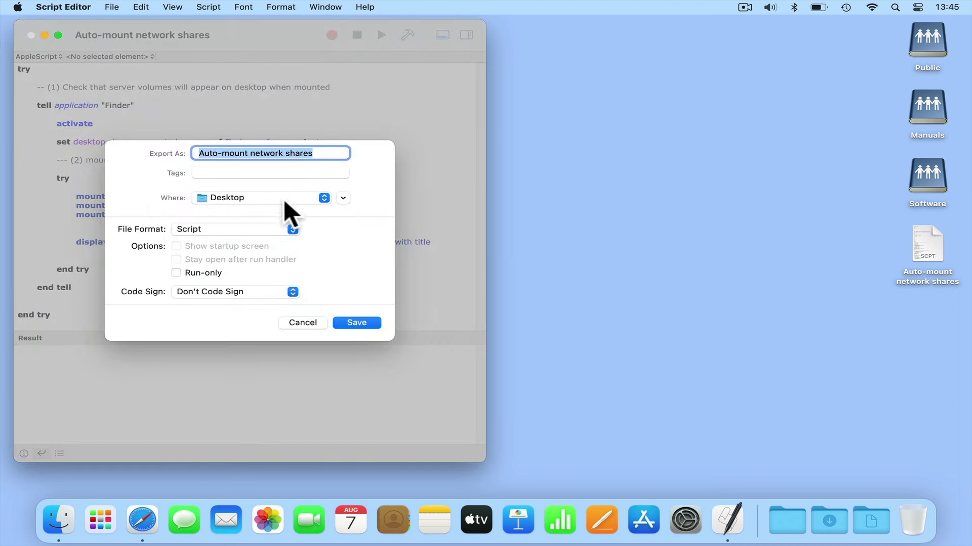
left_click(288, 229)
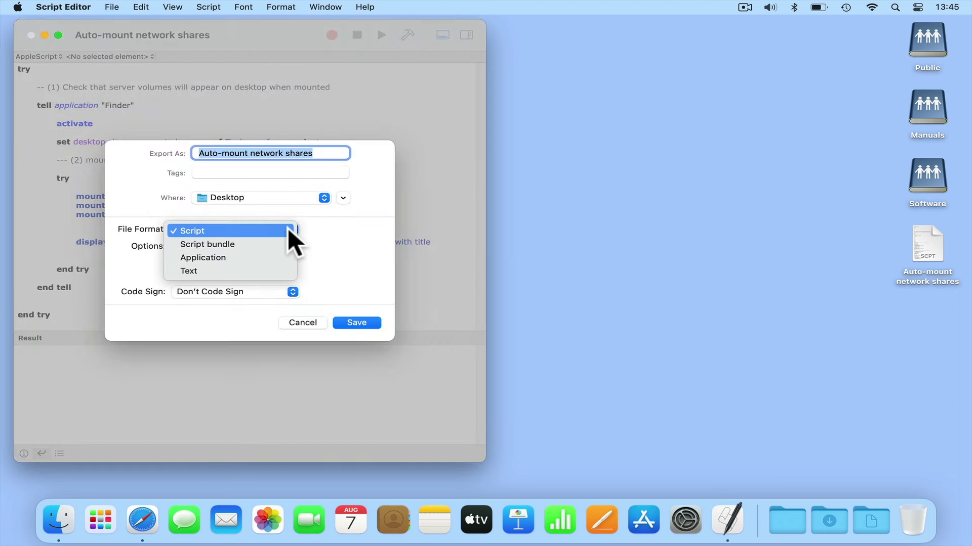
left_click(281, 255)
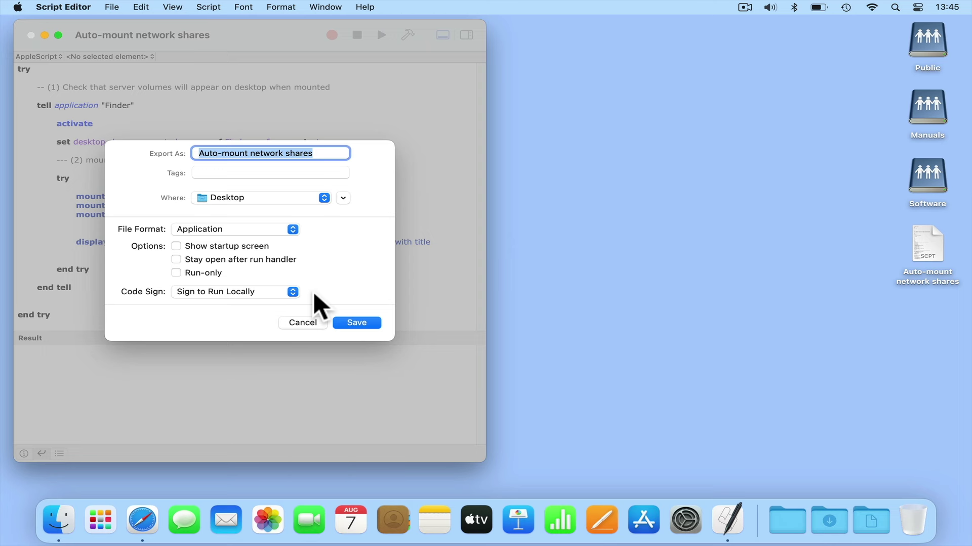
left_click(358, 323)
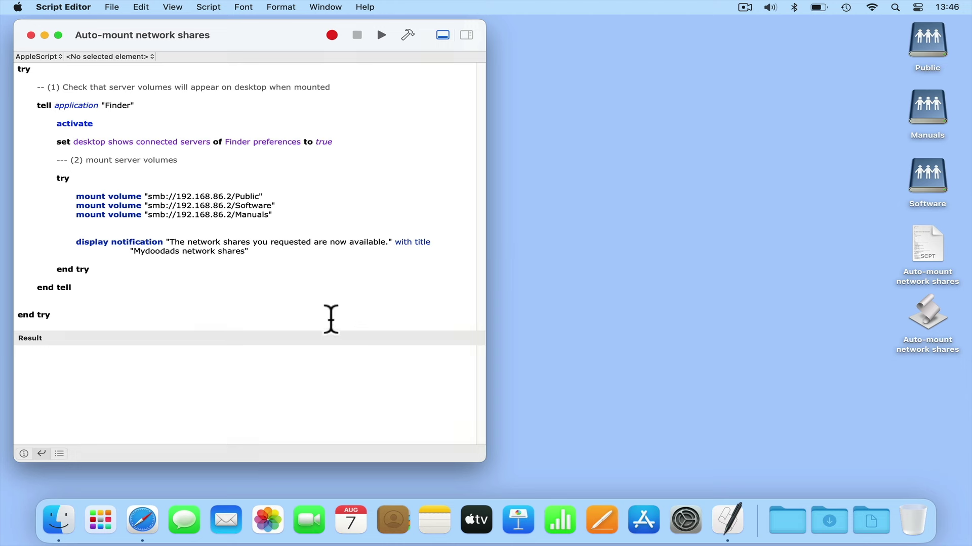
left_click(93, 9)
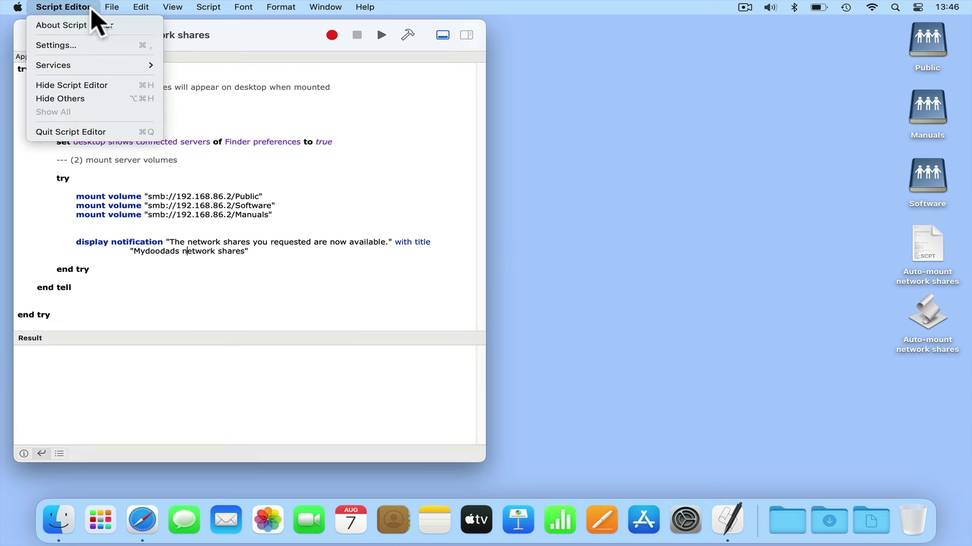
- Quit Script Editor and eject the selected Public, Manuals and Software share icons from the desktop
left_click(89, 132)
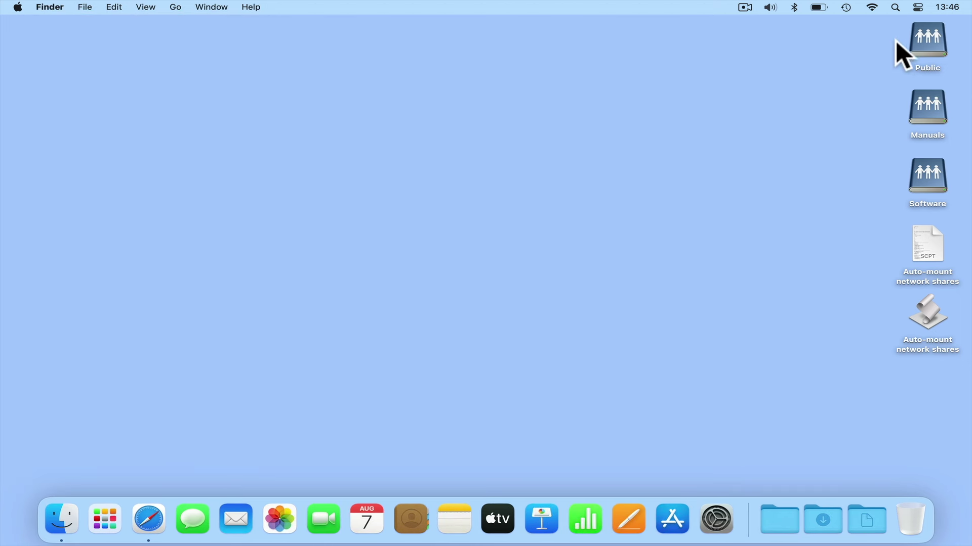
left_click_drag(896, 40, 920, 536)
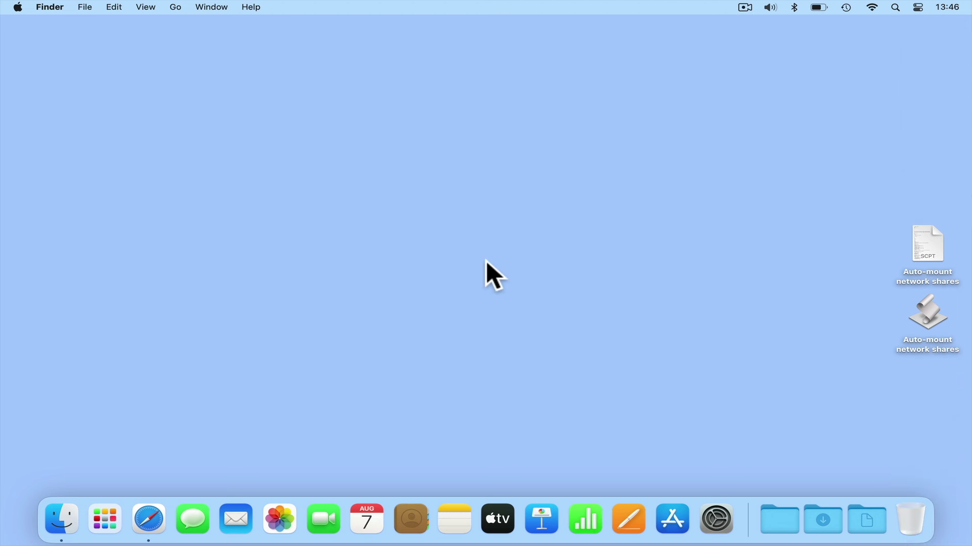
left_click(724, 506)
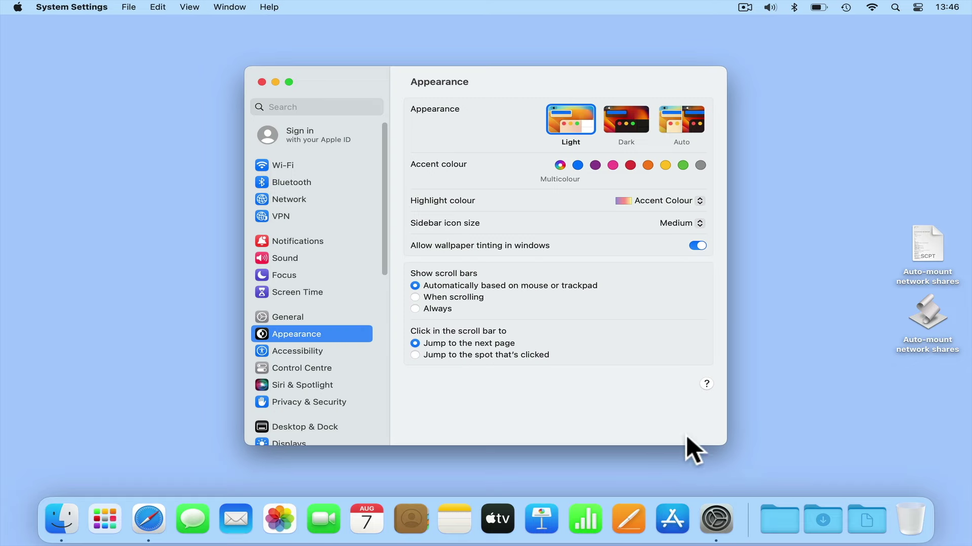
- Add the desktop Auto-mount network shares app to General > Login Items' Open at Login list
left_click(347, 315)
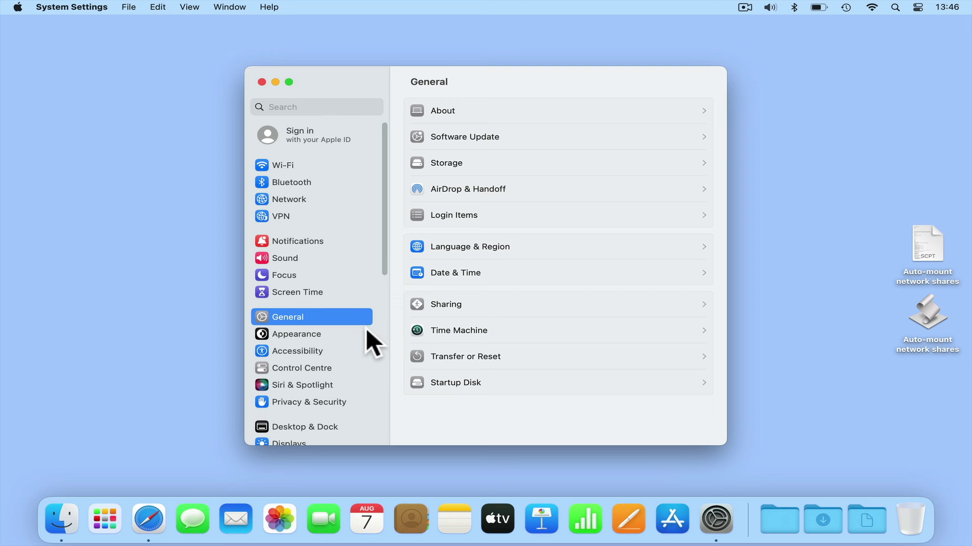
left_click(524, 216)
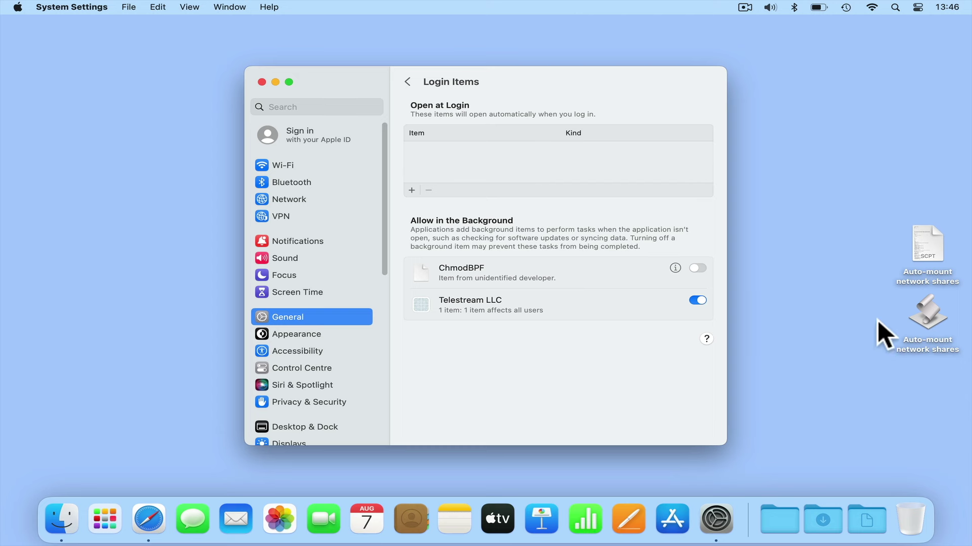
left_click(911, 313)
left_click_drag(911, 313, 462, 163)
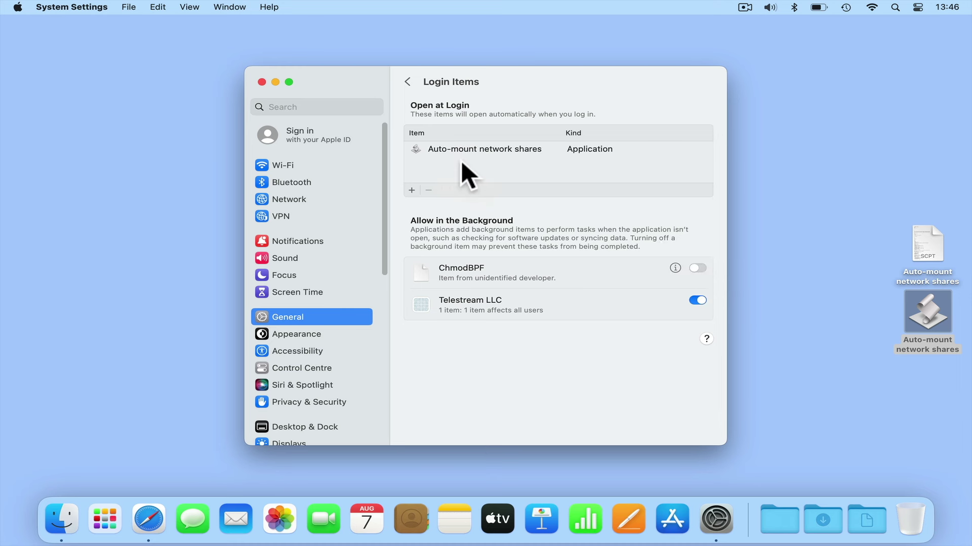
left_click(261, 82)
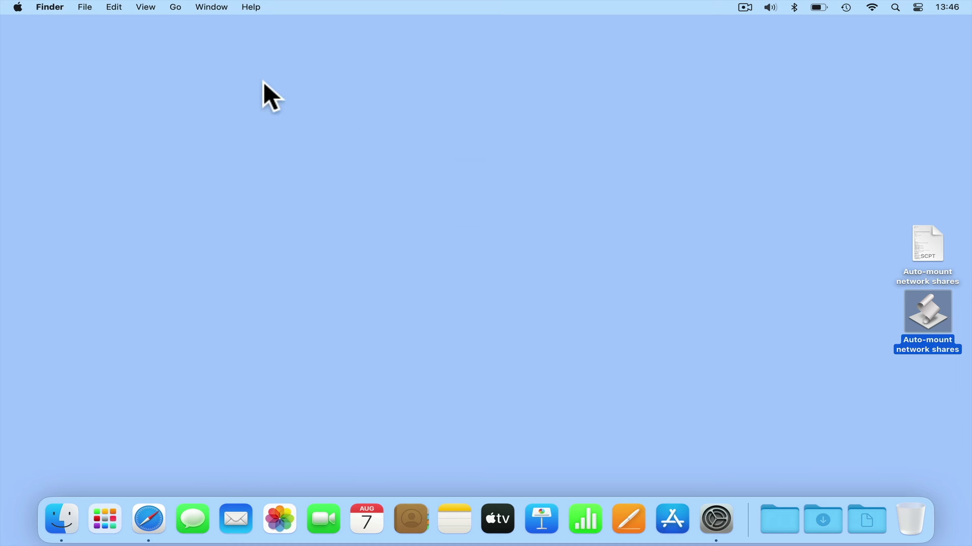
- Move both desktop Auto-mount network shares files into Macintosh HD > Users > home > Scripts
left_click(465, 215)
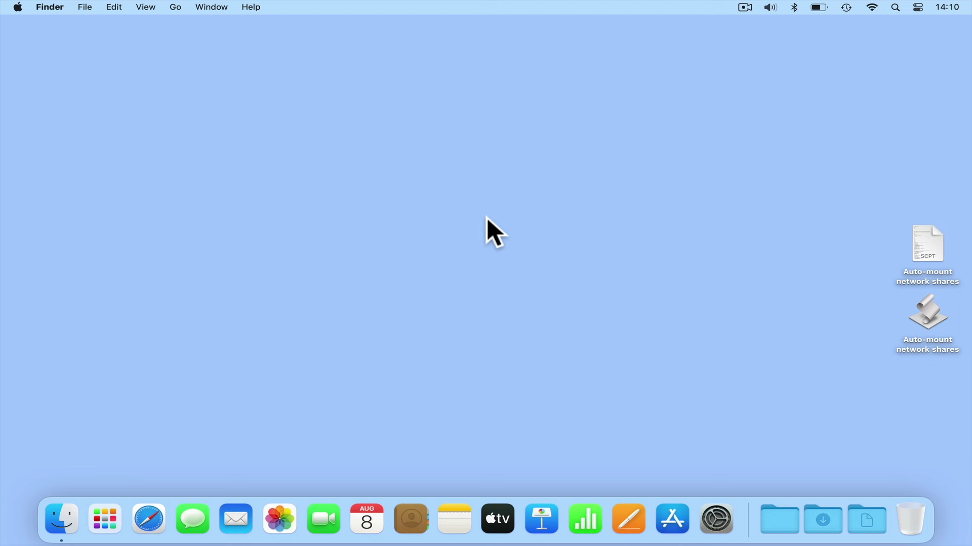
left_click(63, 521)
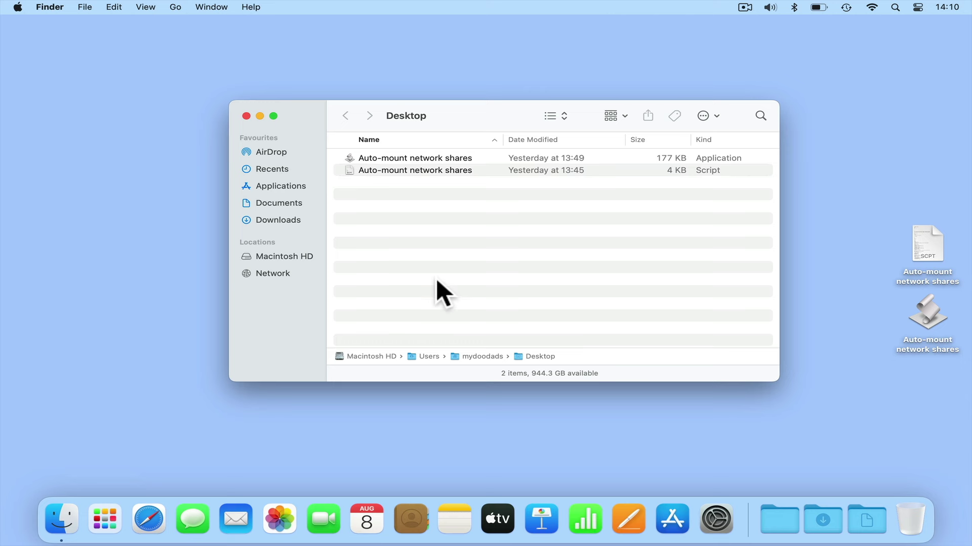
left_click(293, 256)
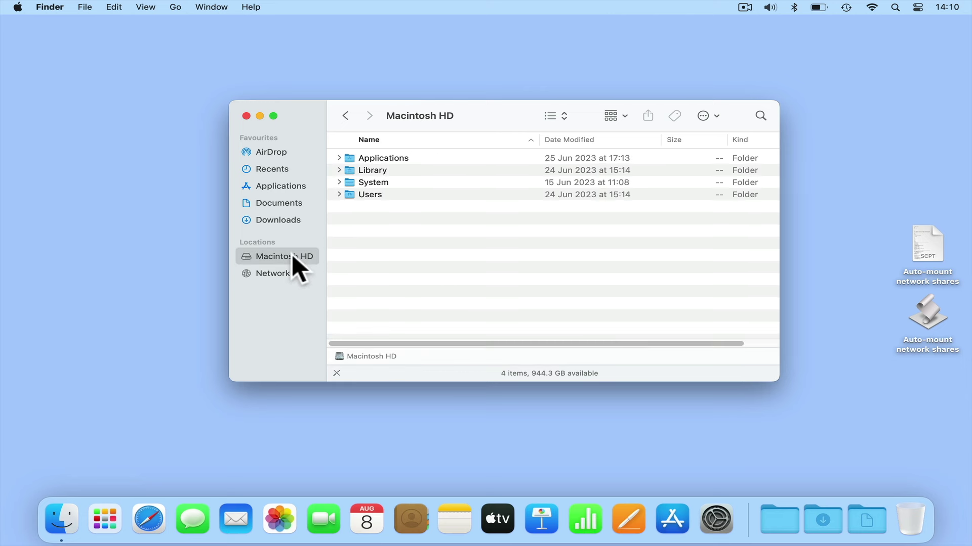
double_click(408, 196)
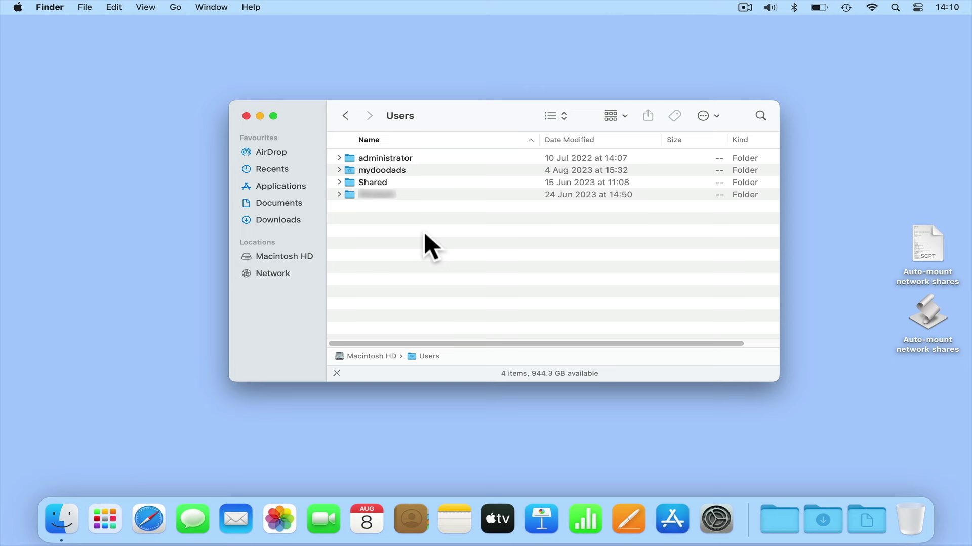
double_click(416, 171)
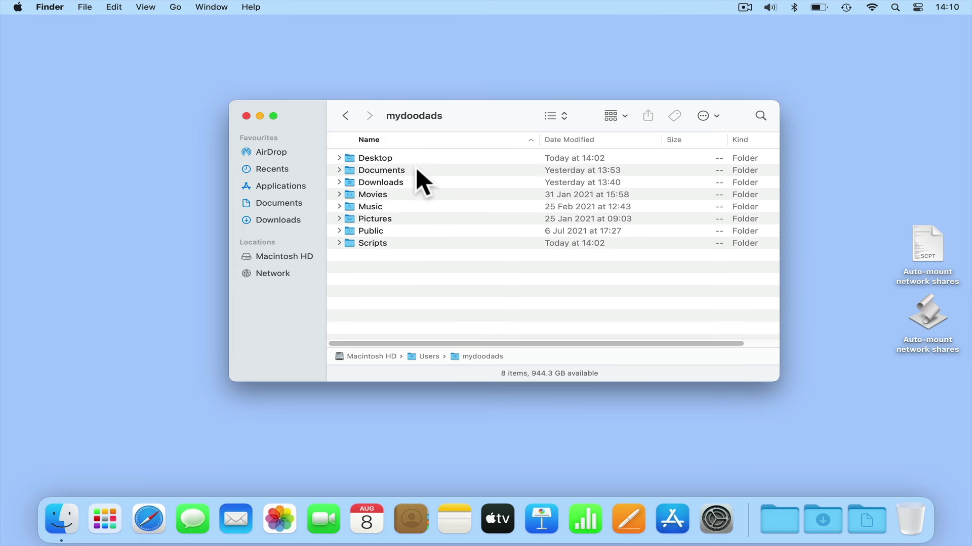
left_click(408, 244)
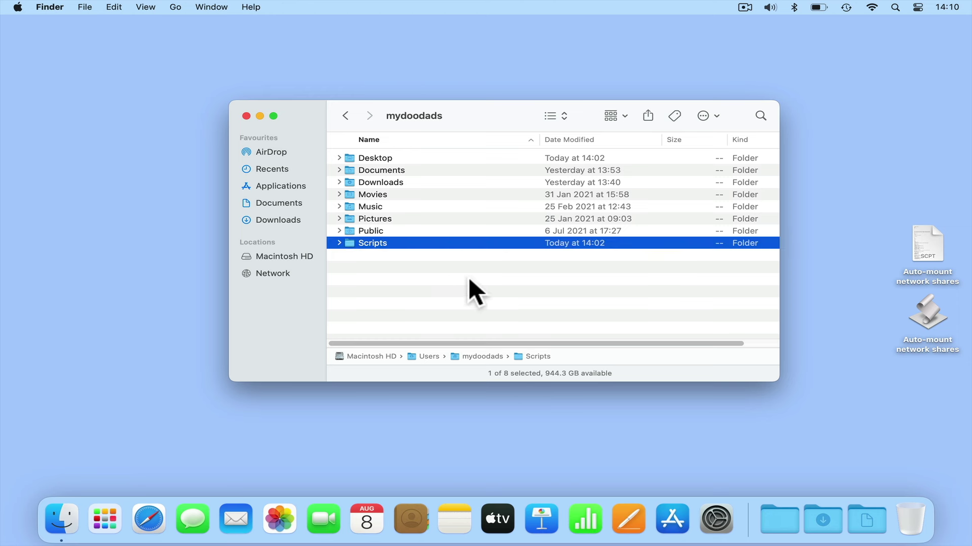
double_click(433, 244)
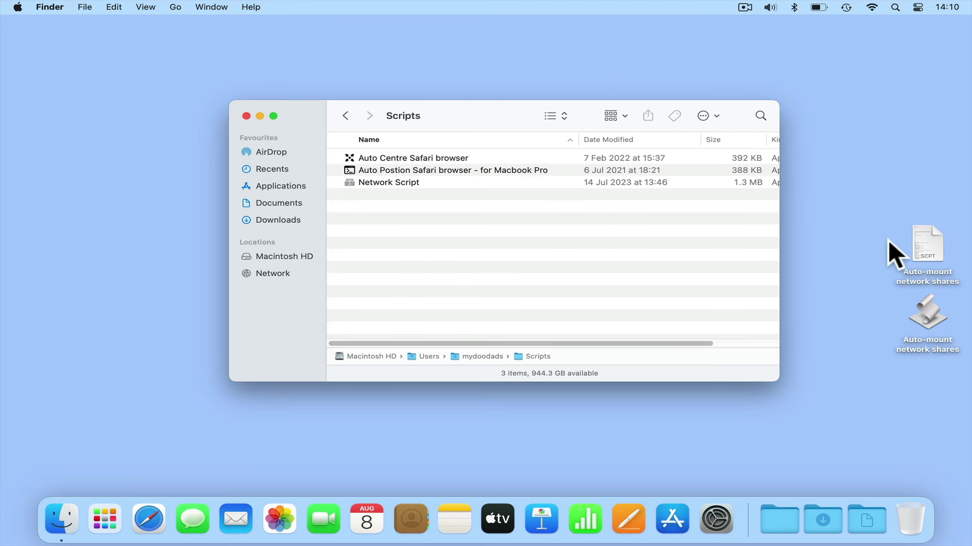
left_click_drag(888, 240, 610, 293)
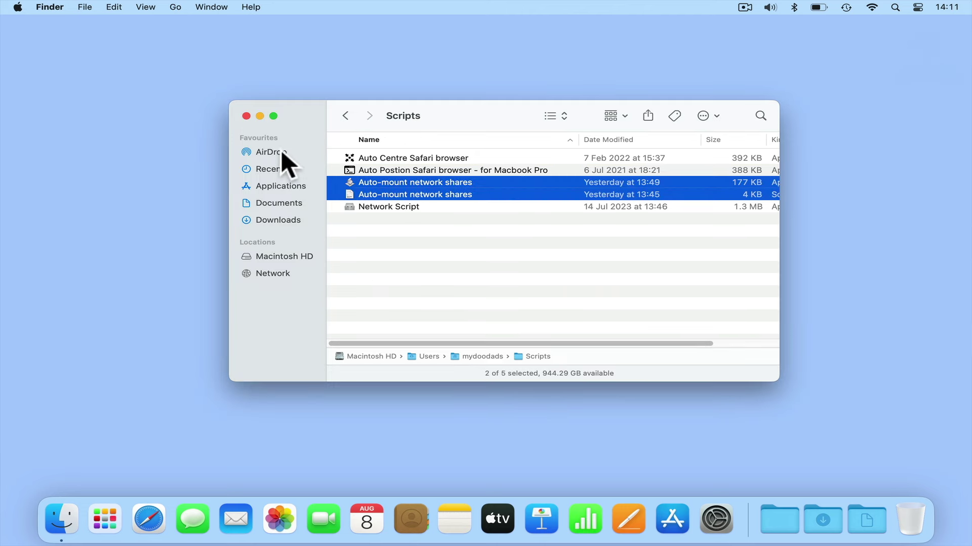
left_click(245, 116)
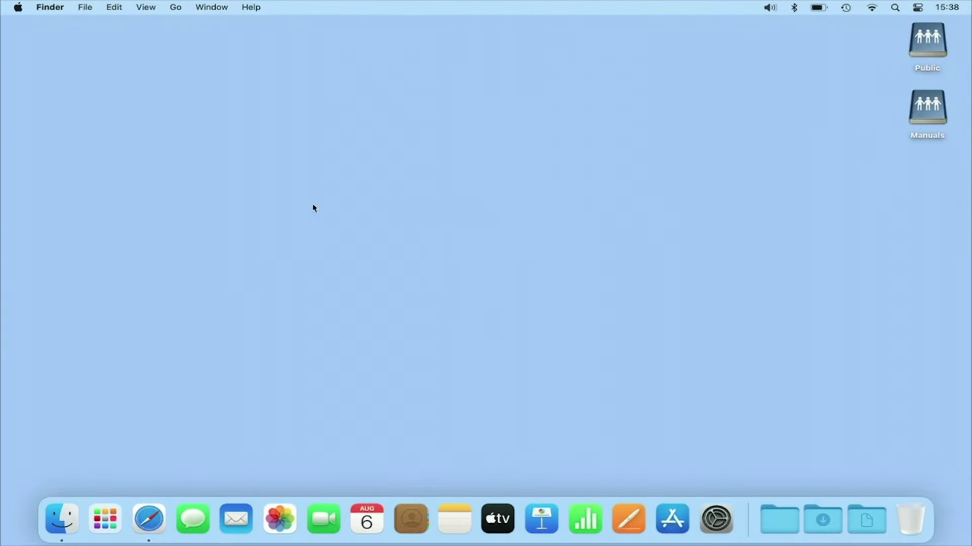
- Log out from the Apple menu and log back in with the account password
left_click(18, 7)
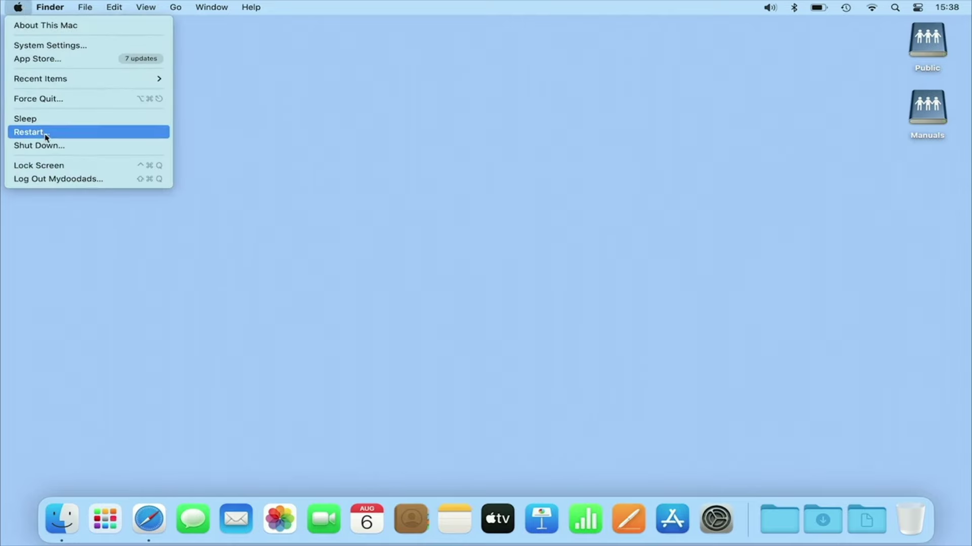
left_click(45, 180)
left_click(602, 197)
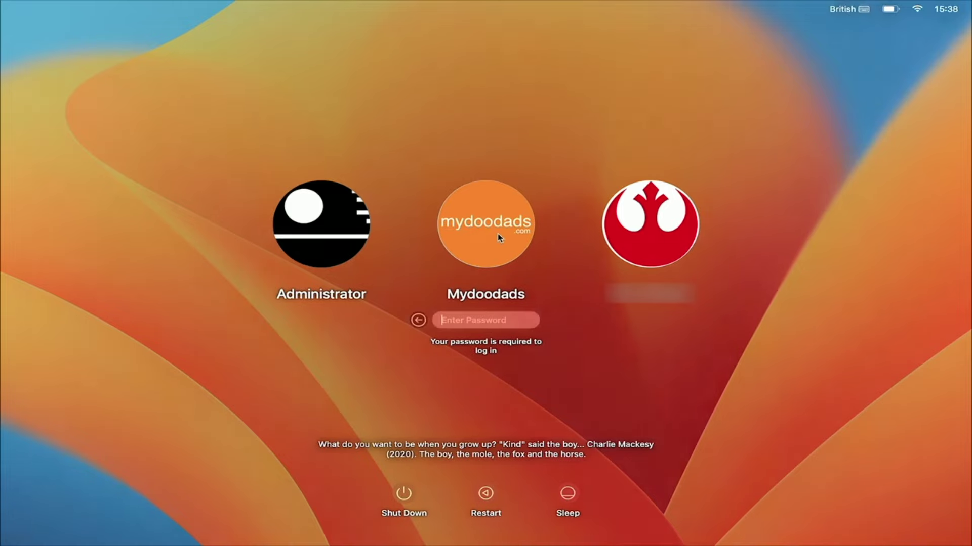
type("********")
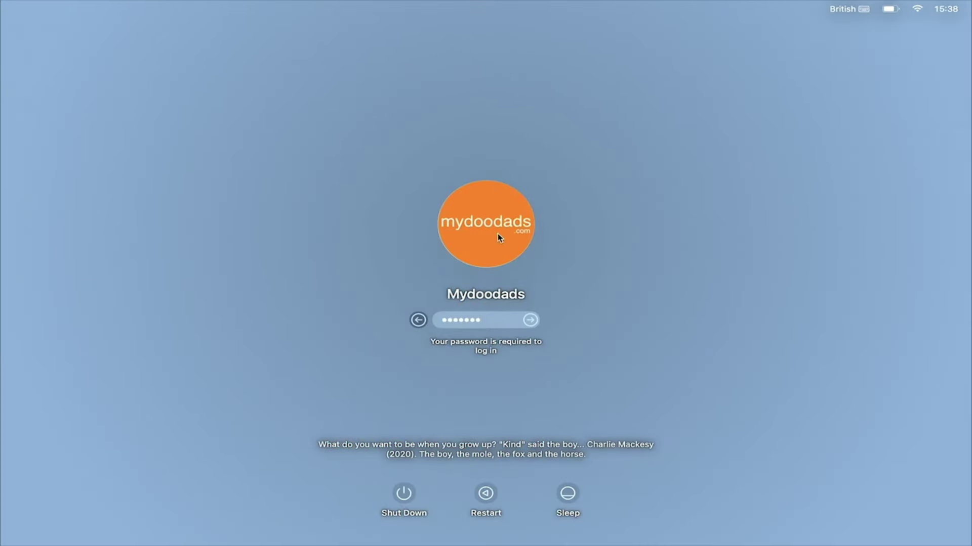
key("Return")
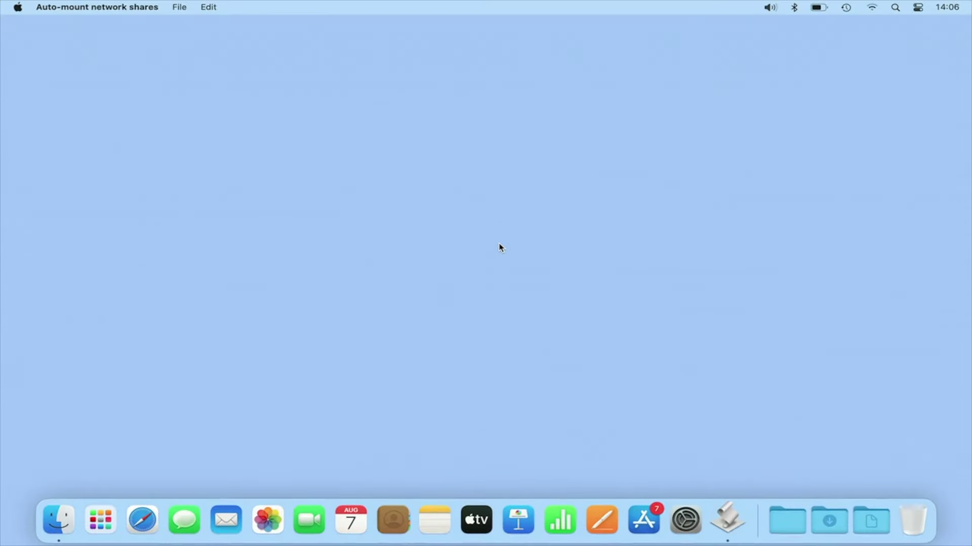